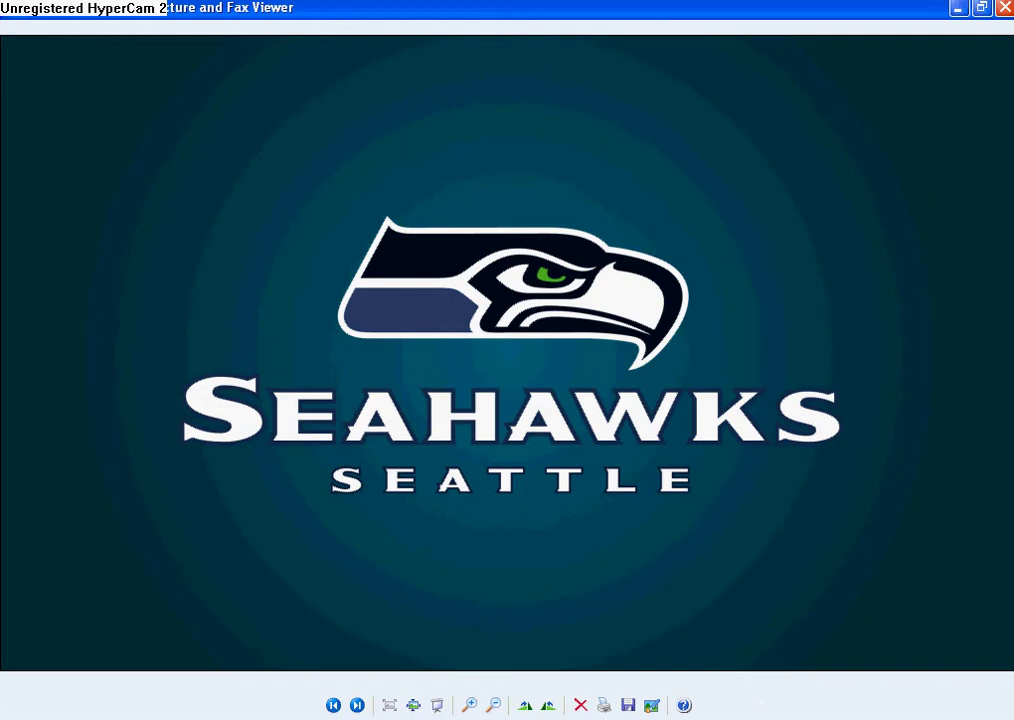
- Return to Alcohol 120%'s main window showing two disc images and ten virtual drives
{"action": "key", "text": "super"}
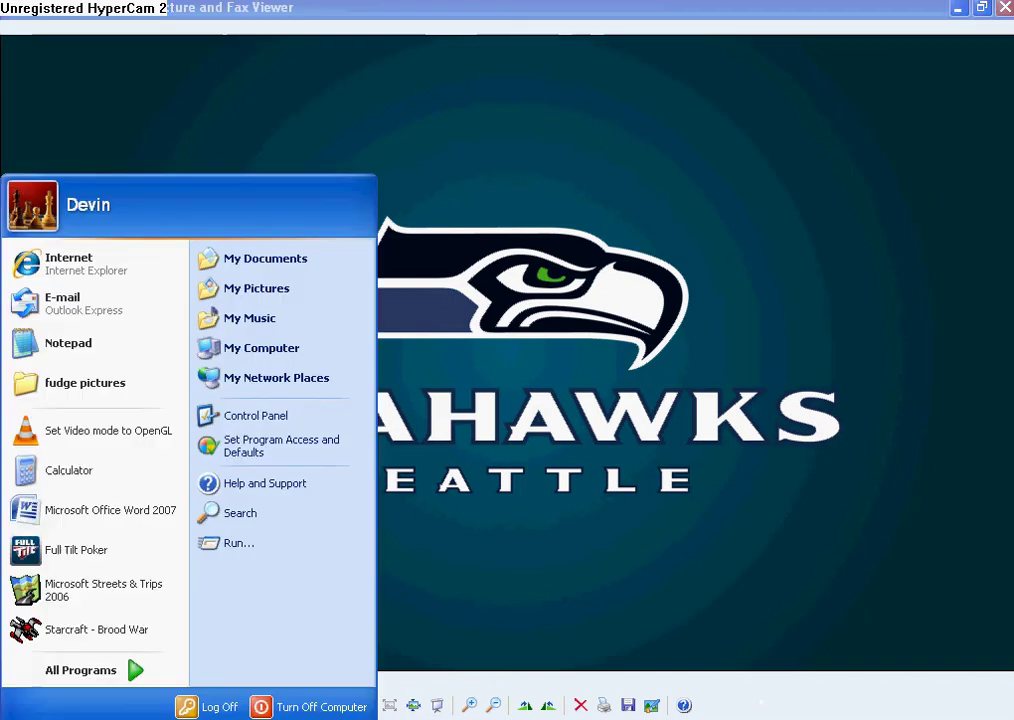
{"action": "left_click", "coordinate": [477, 587]}
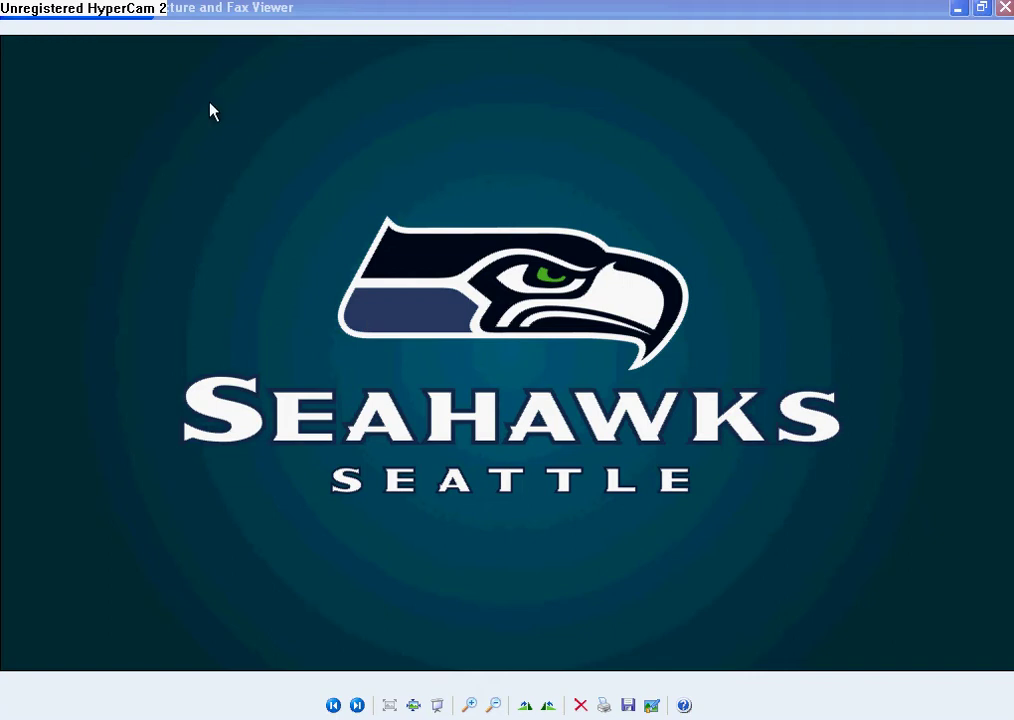
{"action": "key", "text": "alt+Tab"}
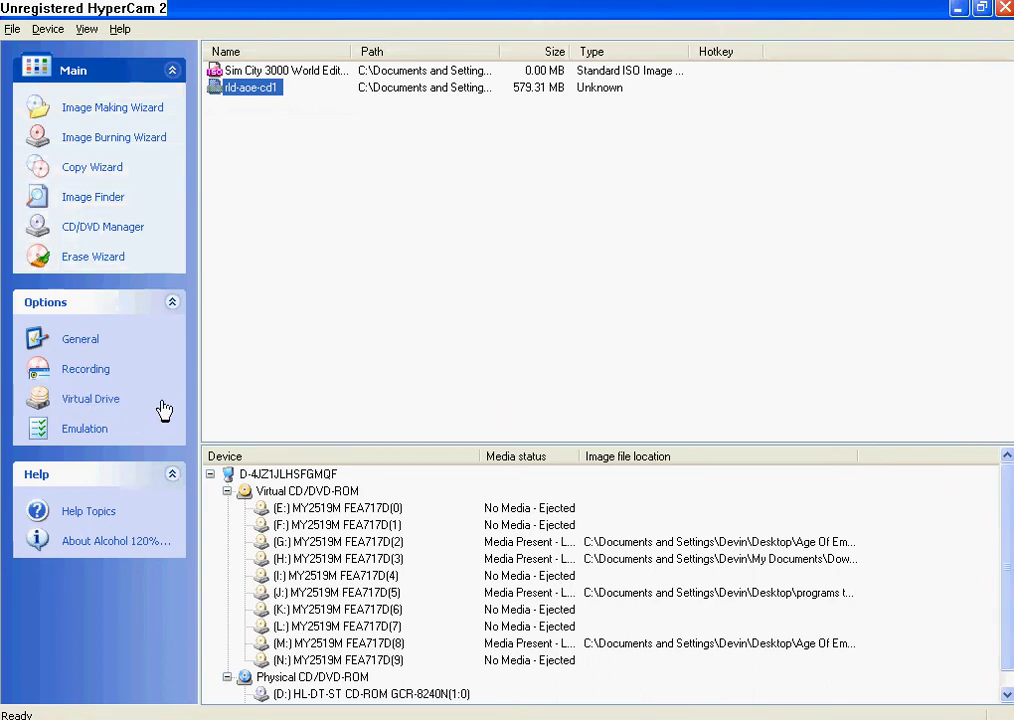
- Set Alcohol 120%'s Number of Virtual Drives to 10 and confirm with OK
{"action": "left_click", "coordinate": [99, 401]}
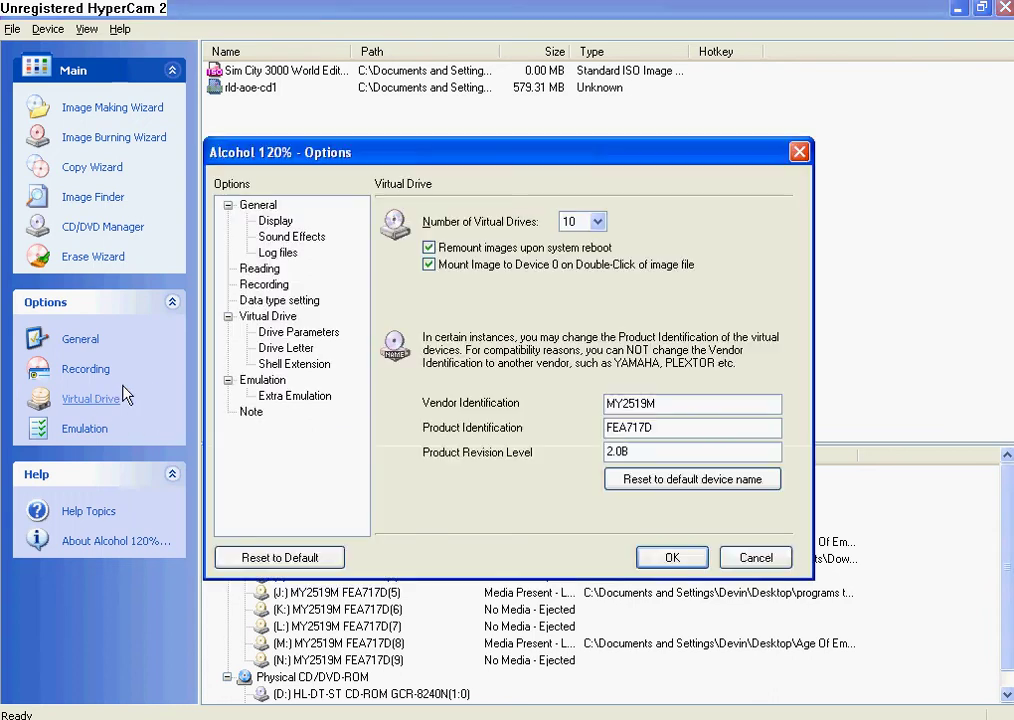
{"action": "left_click", "coordinate": [597, 221]}
{"action": "mouse_move", "coordinate": [597, 283]}
{"action": "left_mouse_down"}
{"action": "mouse_move", "coordinate": [598, 252]}
{"action": "mouse_move", "coordinate": [598, 283]}
{"action": "left_mouse_up"}
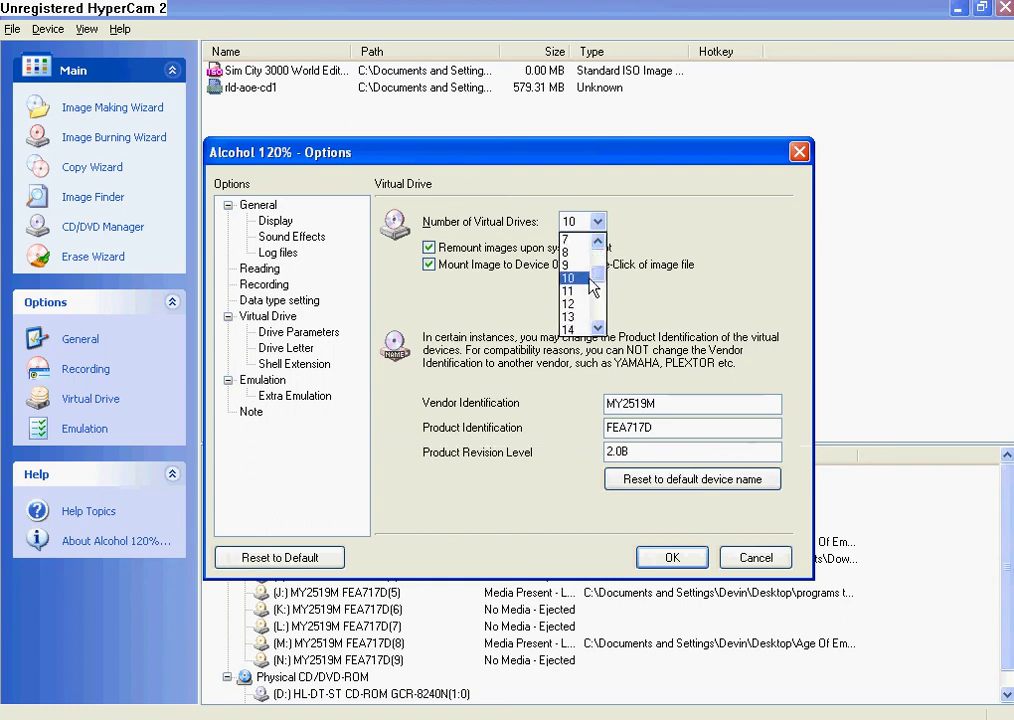
{"action": "left_click", "coordinate": [597, 221]}
{"action": "left_click", "coordinate": [597, 221]}
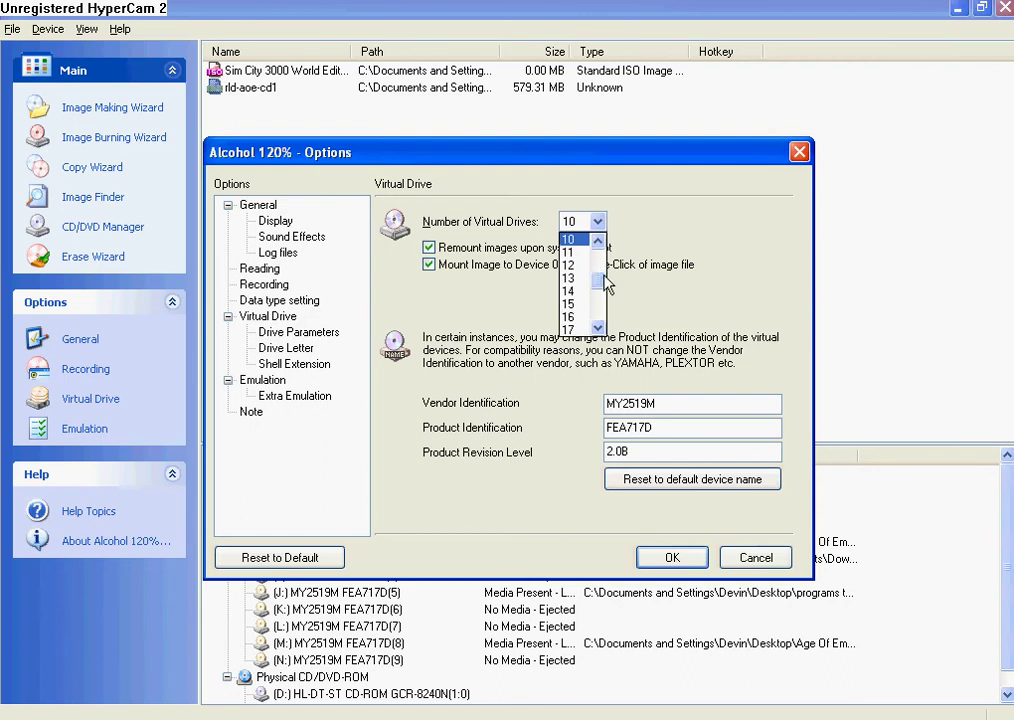
{"action": "mouse_move", "coordinate": [600, 282]}
{"action": "left_mouse_down"}
{"action": "mouse_move", "coordinate": [600, 320]}
{"action": "mouse_move", "coordinate": [600, 276]}
{"action": "left_mouse_up"}
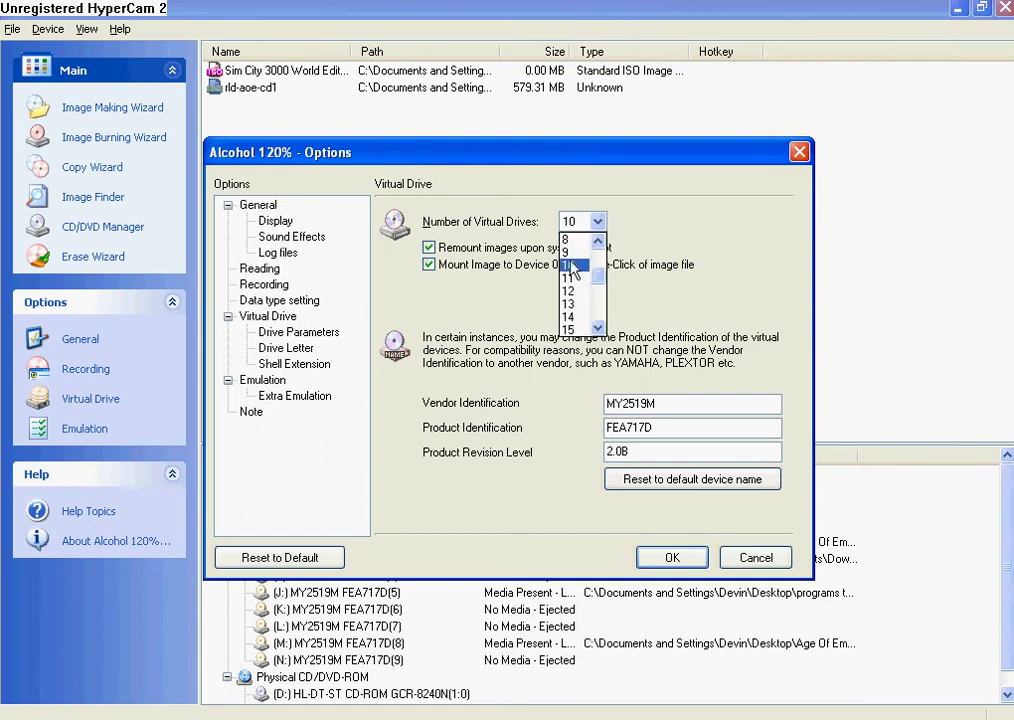
{"action": "left_click", "coordinate": [570, 265]}
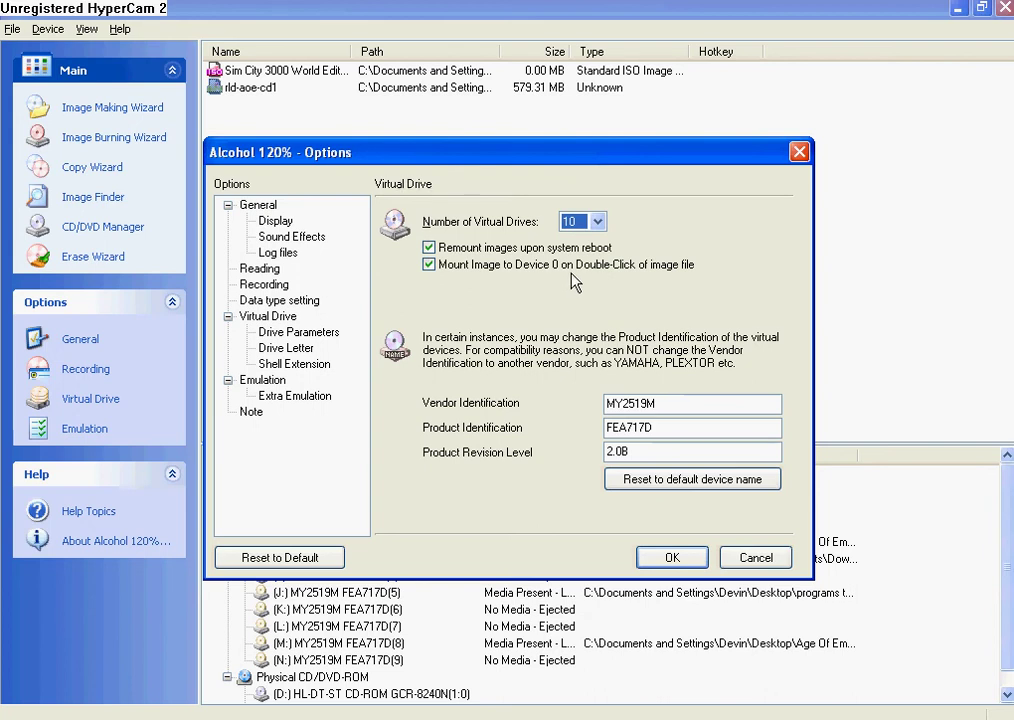
{"action": "left_click", "coordinate": [685, 560]}
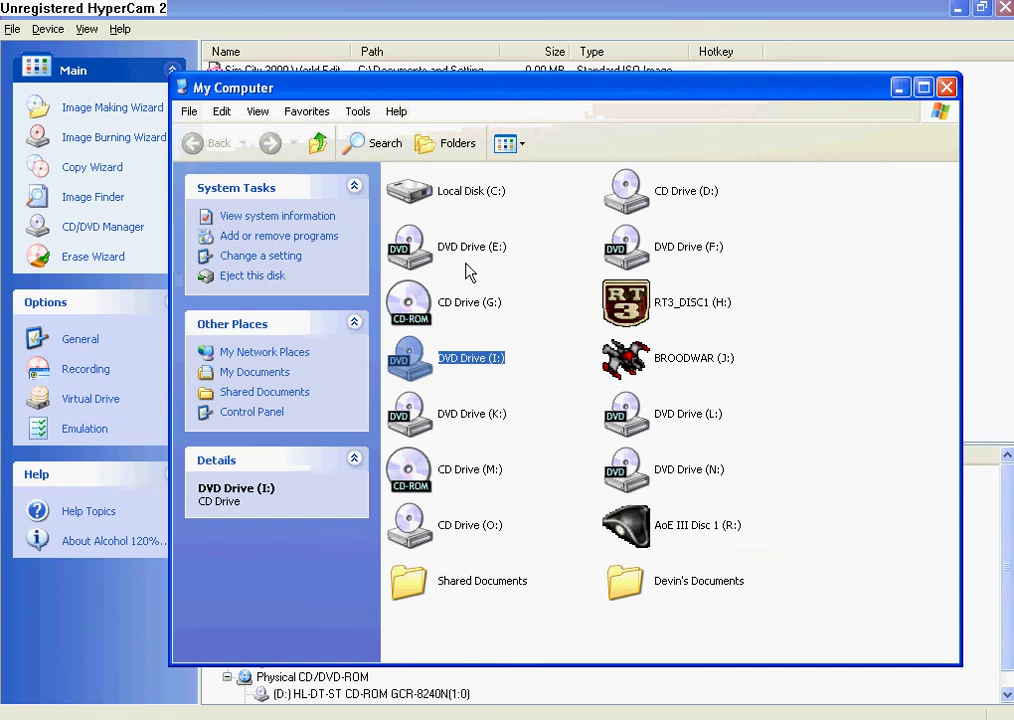
- Select CD Drive (D:) and DVD Drive (E:) in My Computer to check their details
{"action": "left_click", "coordinate": [667, 204]}
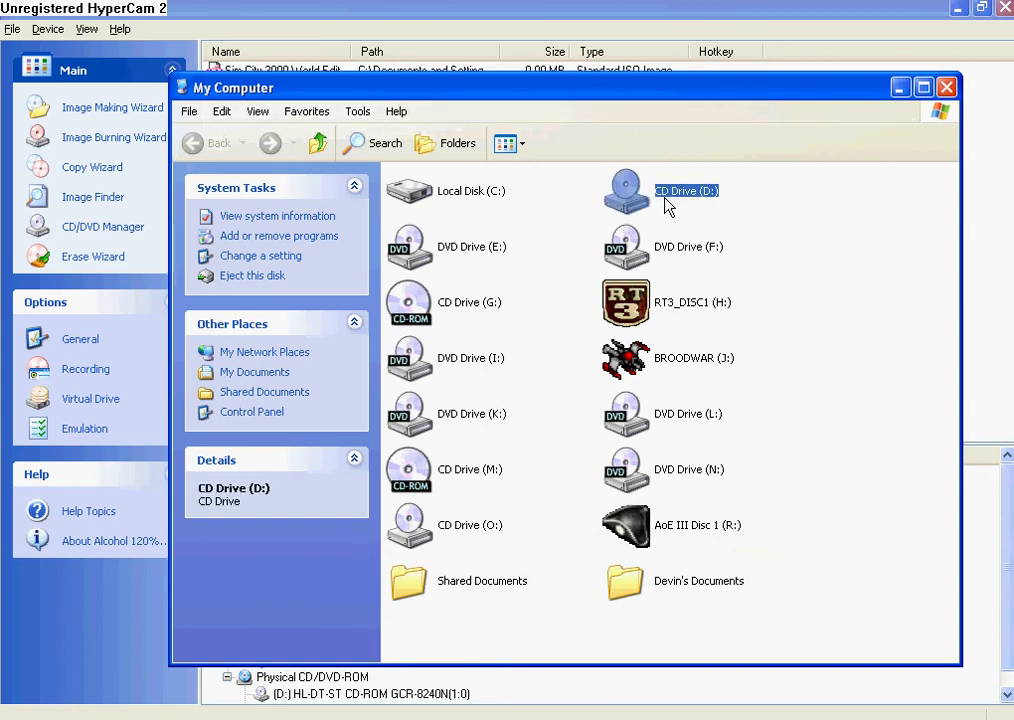
{"action": "left_click", "coordinate": [466, 251]}
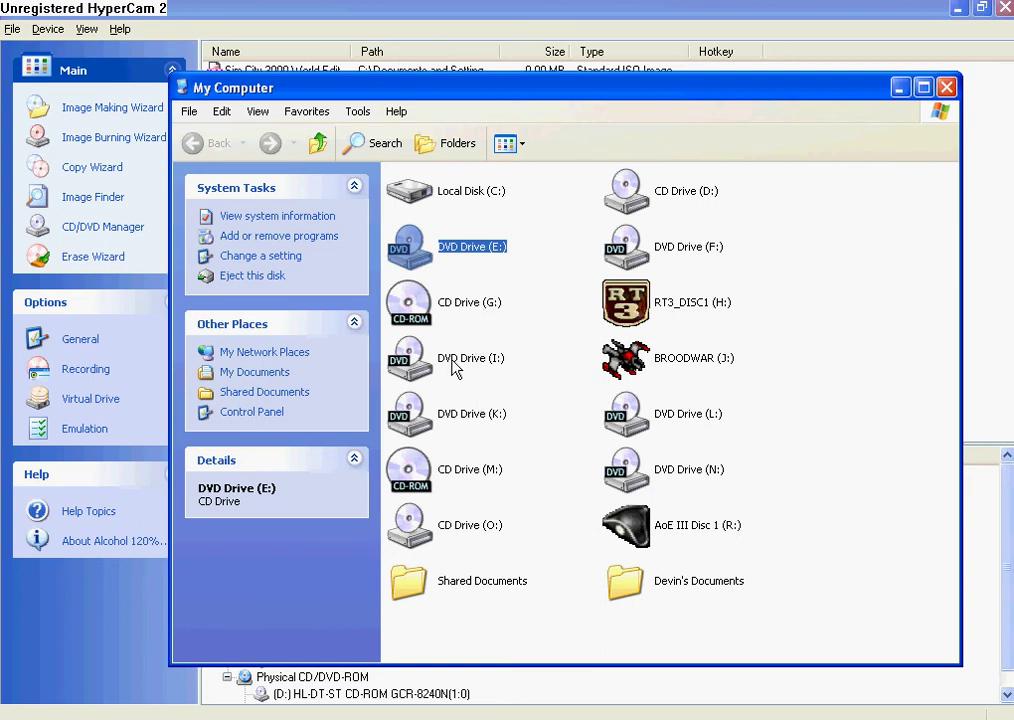
- Mount rld-aoe-cd1 from the Desktop's AoE III Images folder onto drive I:, showing all file types
{"action": "right_click", "coordinate": [451, 360]}
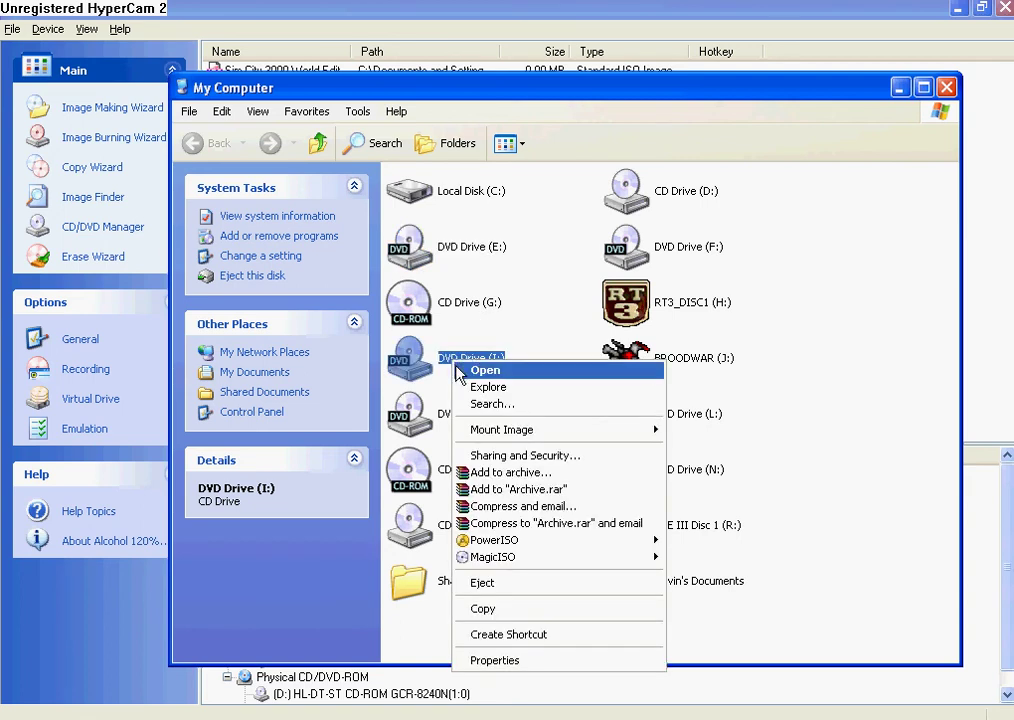
{"action": "mouse_move", "coordinate": [555, 429]}
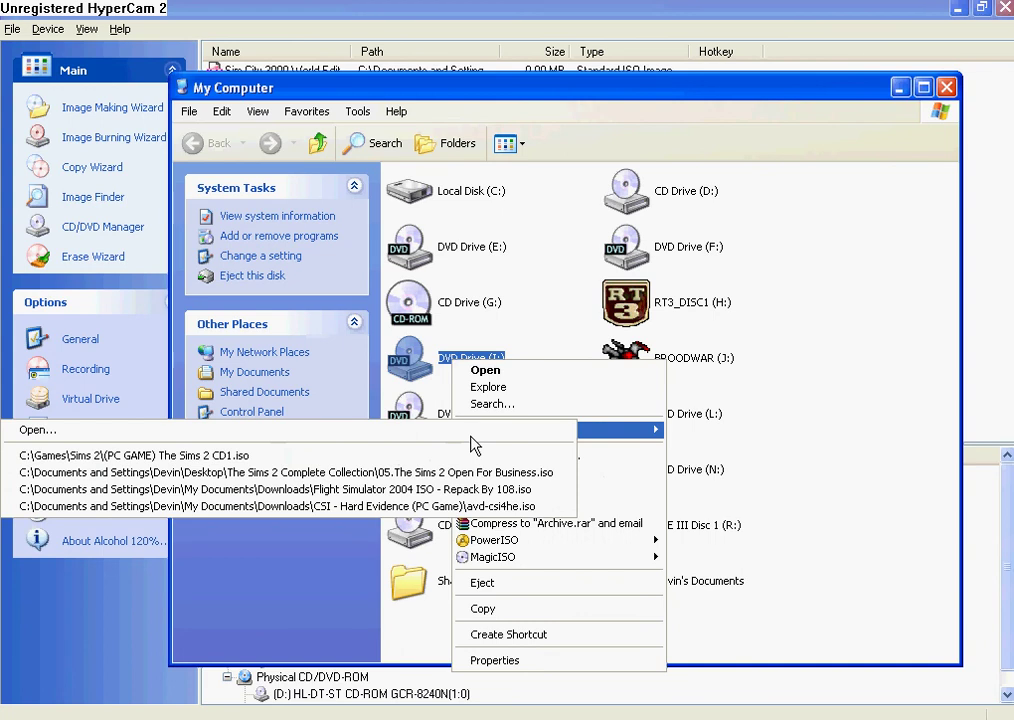
{"action": "left_click", "coordinate": [440, 431]}
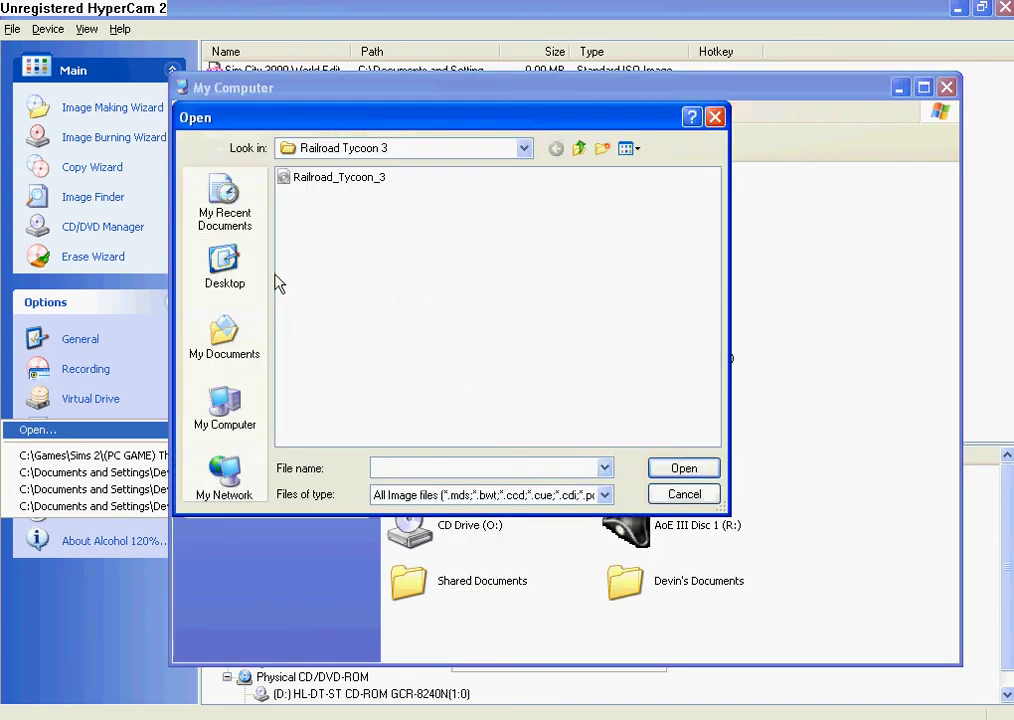
{"action": "left_click", "coordinate": [227, 277]}
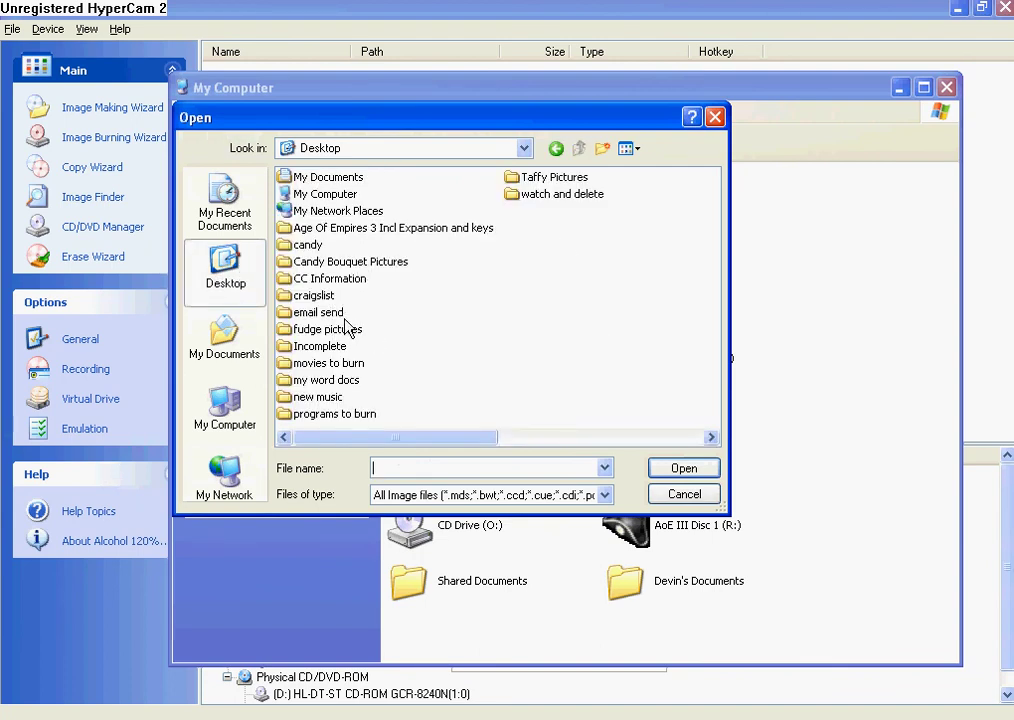
{"action": "double_click", "coordinate": [335, 228]}
{"action": "double_click", "coordinate": [329, 179]}
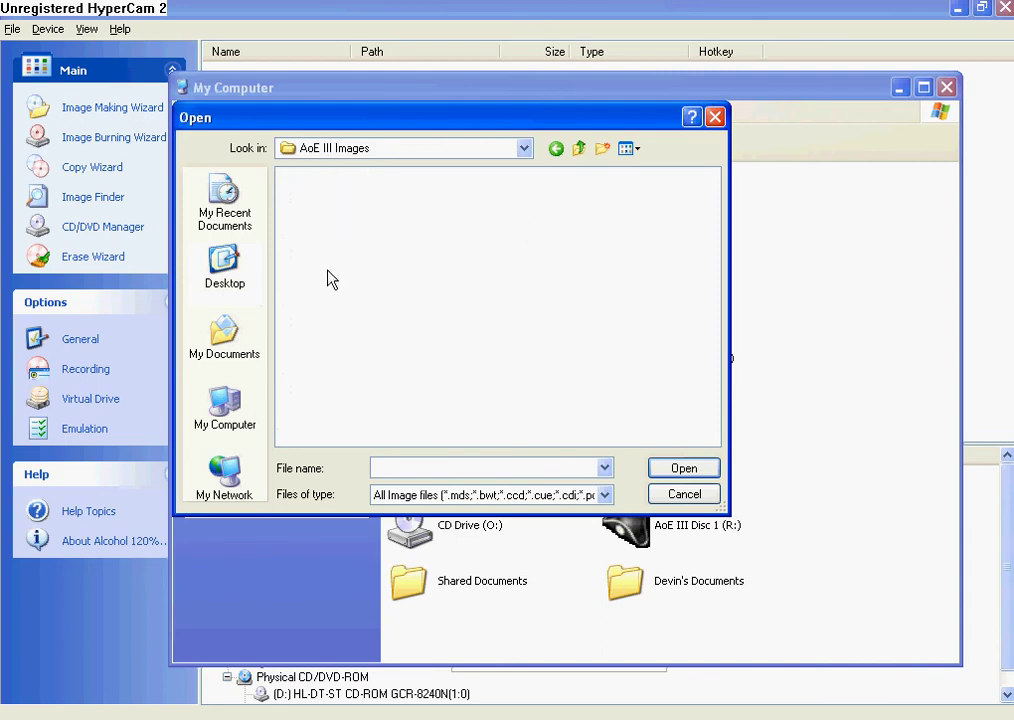
{"action": "left_click", "coordinate": [605, 494]}
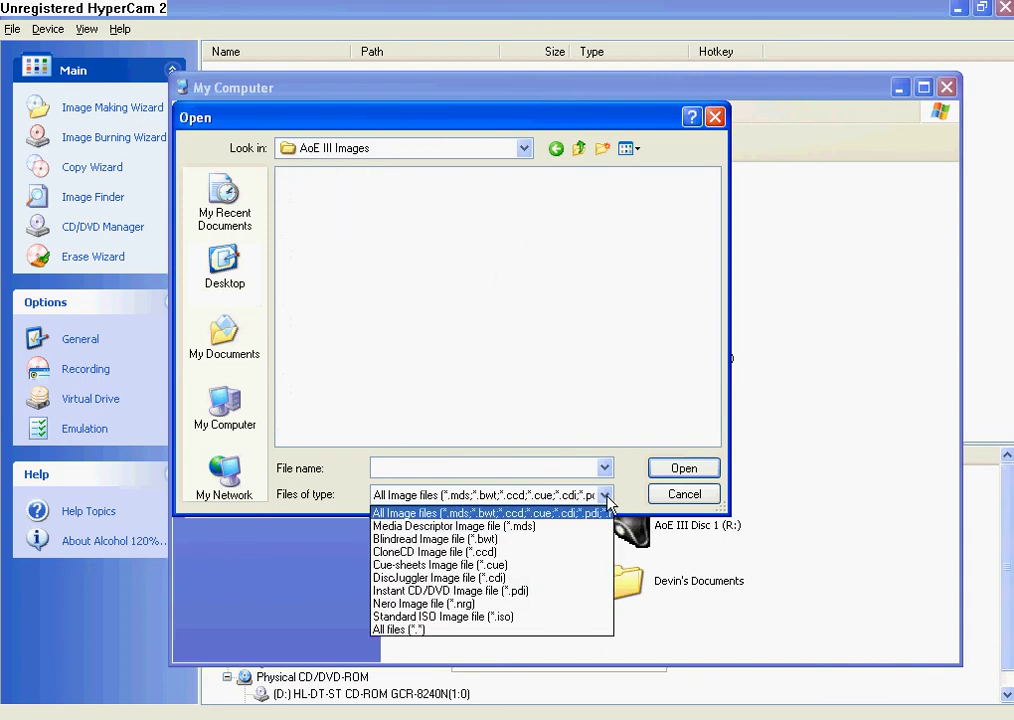
{"action": "left_click", "coordinate": [445, 630]}
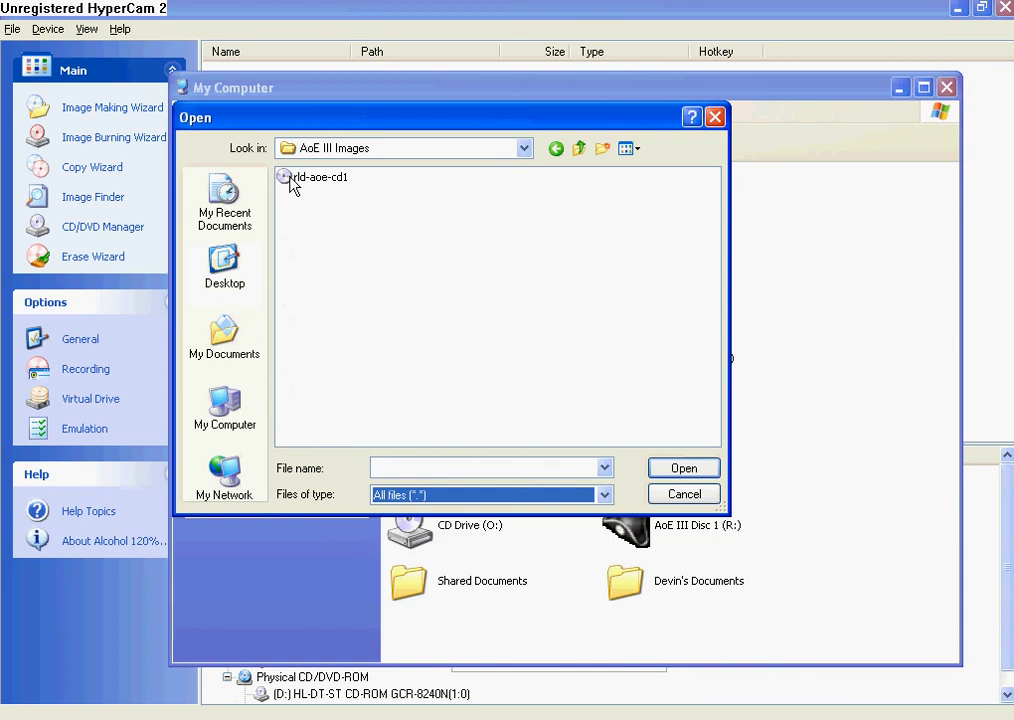
{"action": "left_click", "coordinate": [322, 178]}
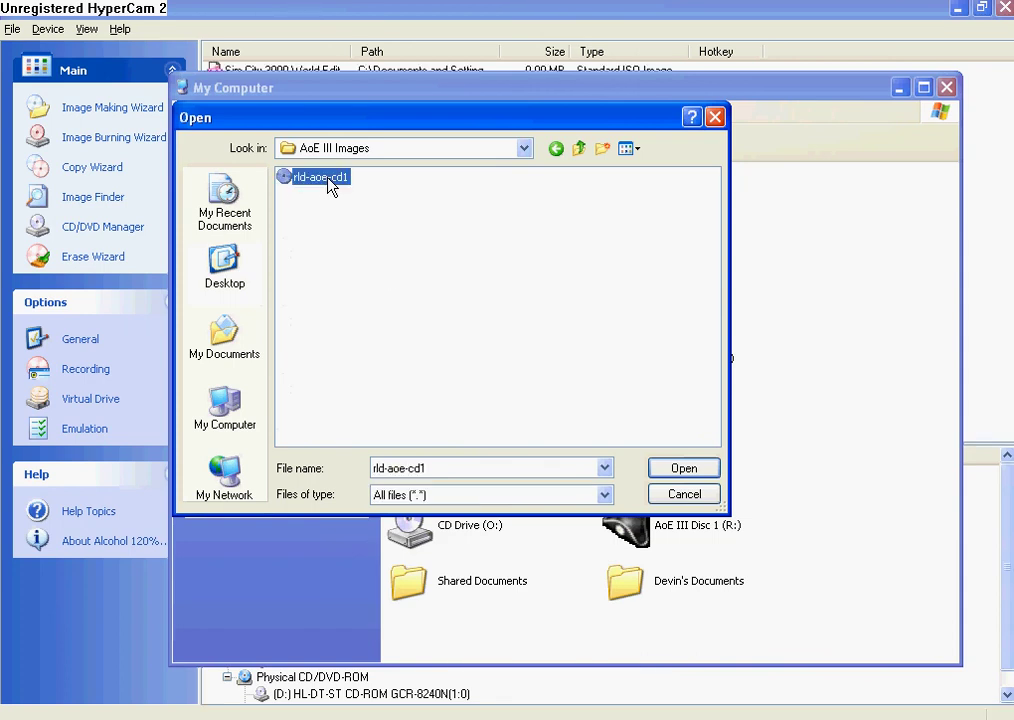
{"action": "left_click", "coordinate": [705, 470]}
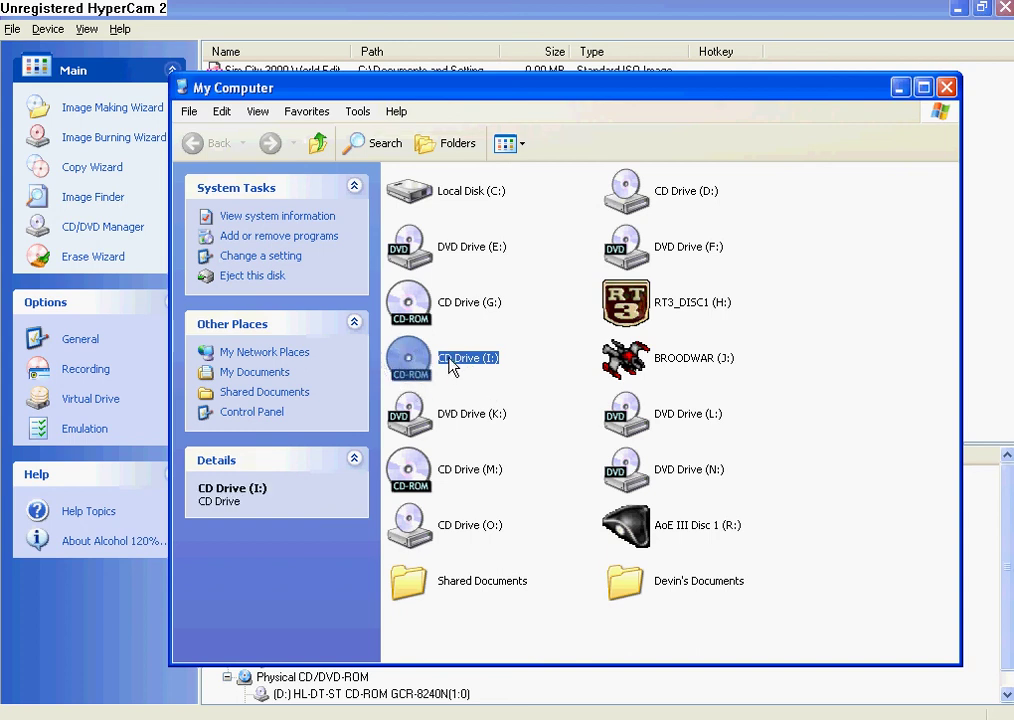
- Try opening CD Drive (I:) and dismiss its unformatted-disk error
{"action": "right_click", "coordinate": [449, 360]}
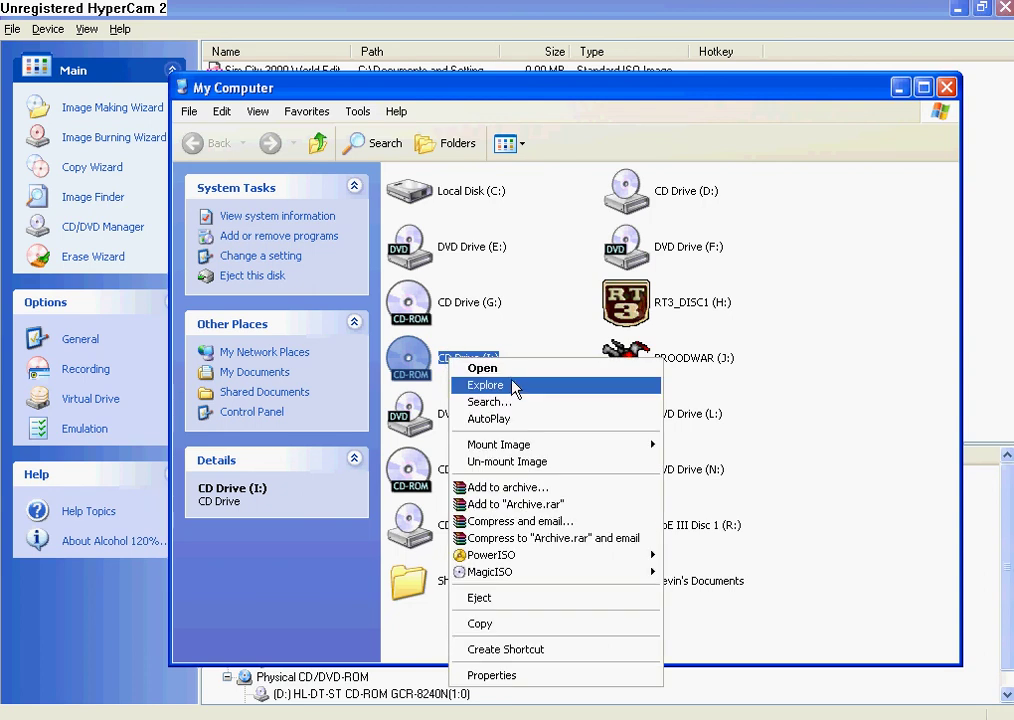
{"action": "left_click", "coordinate": [525, 373]}
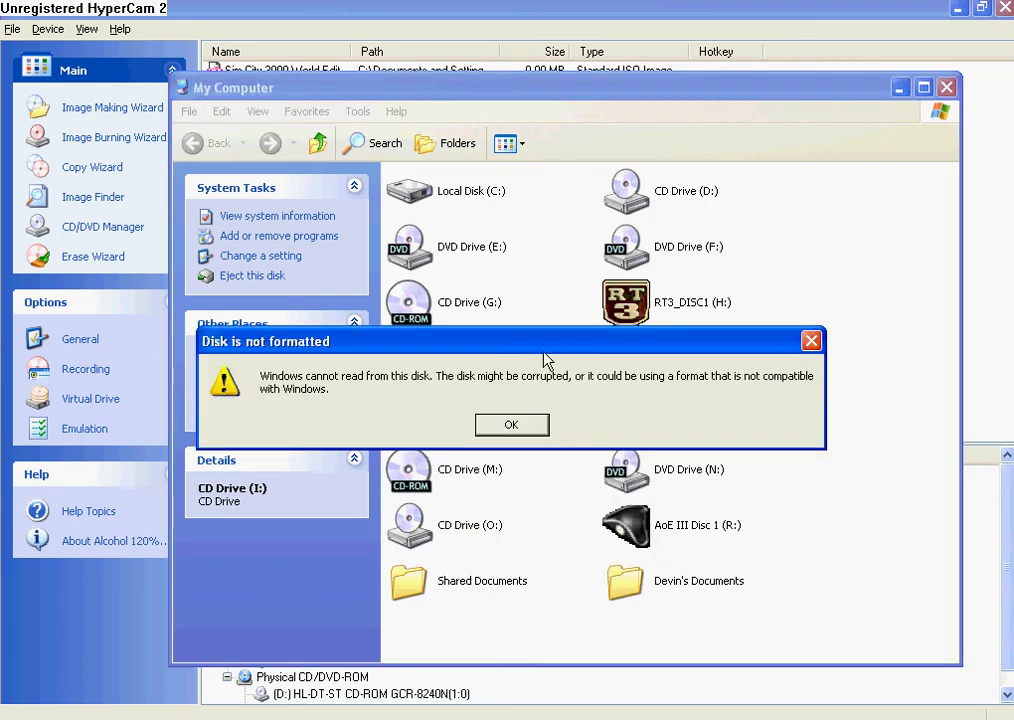
{"action": "left_click", "coordinate": [528, 430]}
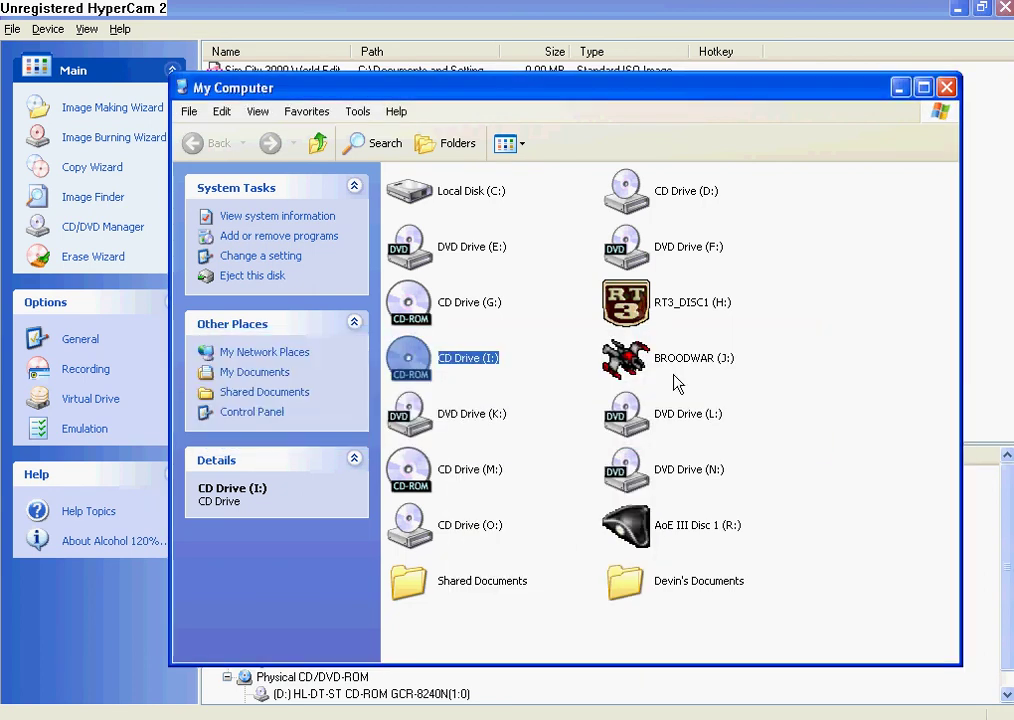
- Open the AoE III Disc 1 (R:) drive to view its contents
{"action": "left_click", "coordinate": [676, 523]}
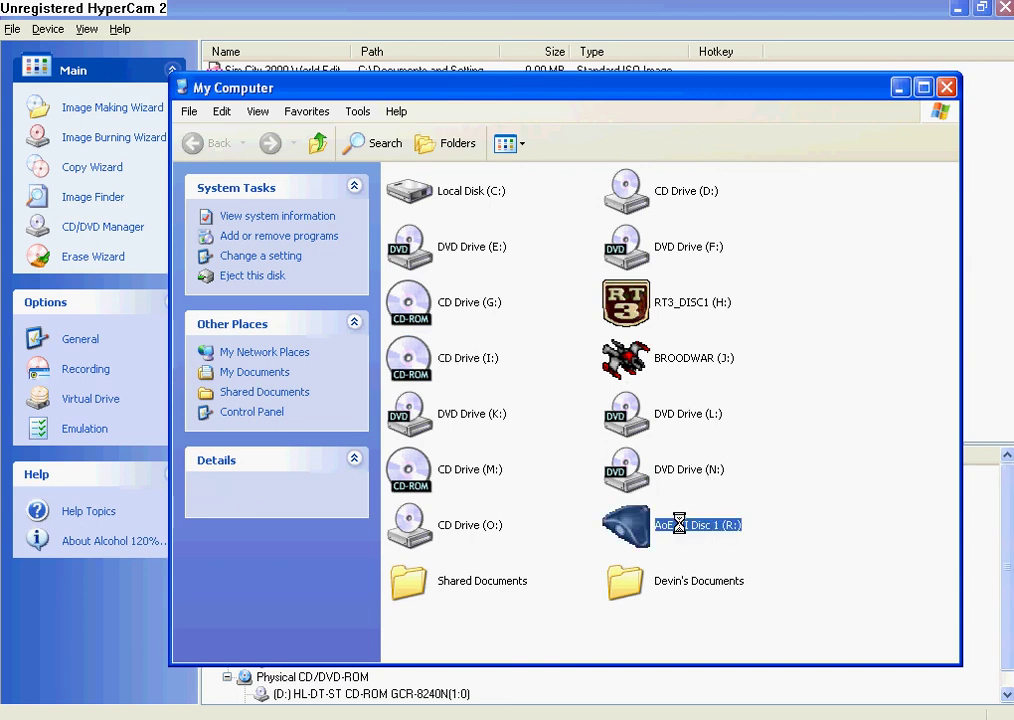
{"action": "right_click", "coordinate": [679, 523]}
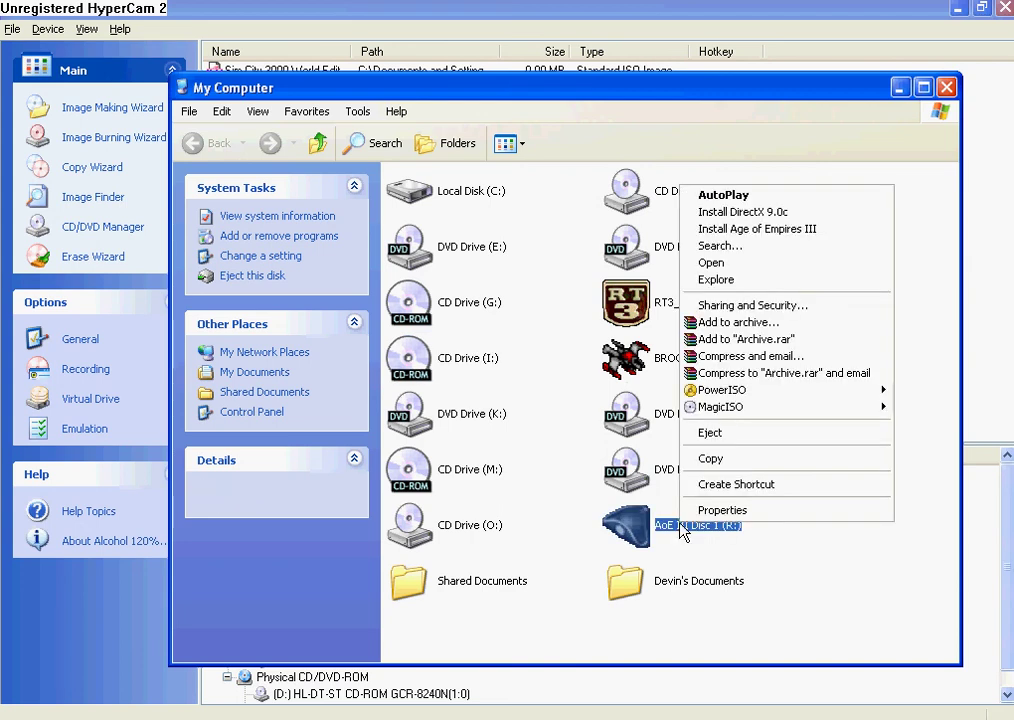
{"action": "left_click", "coordinate": [735, 264]}
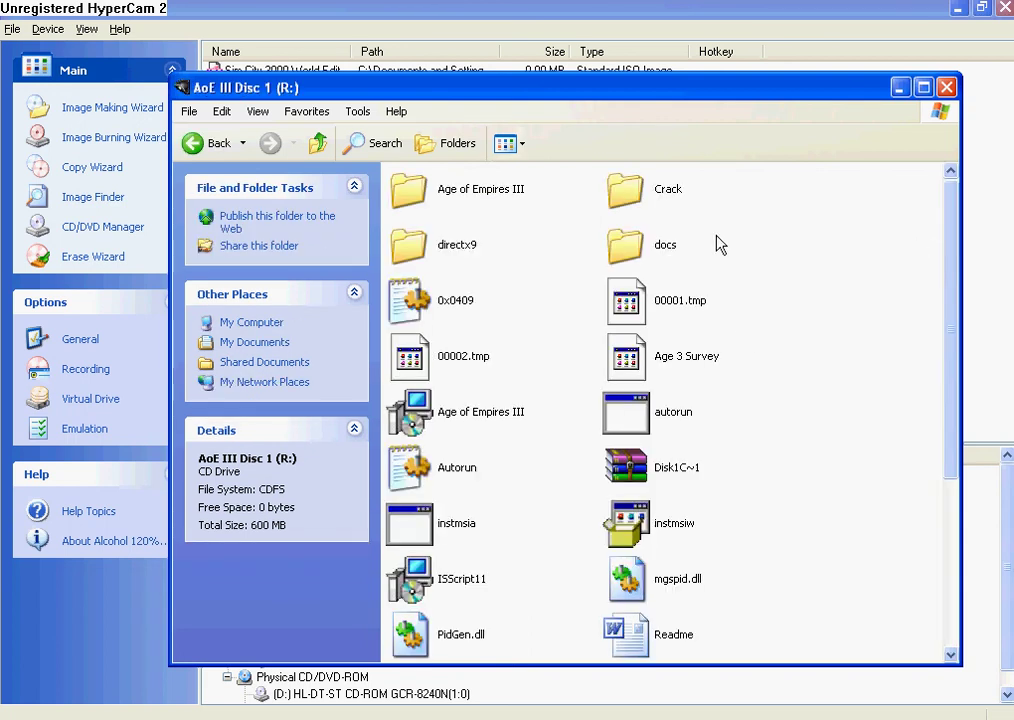
- Browse the disc's files and its Crack folder, then go back to the My Computer drive list
{"action": "scroll", "coordinate": [766, 305], "scroll_direction": "down", "scroll_amount": 3}
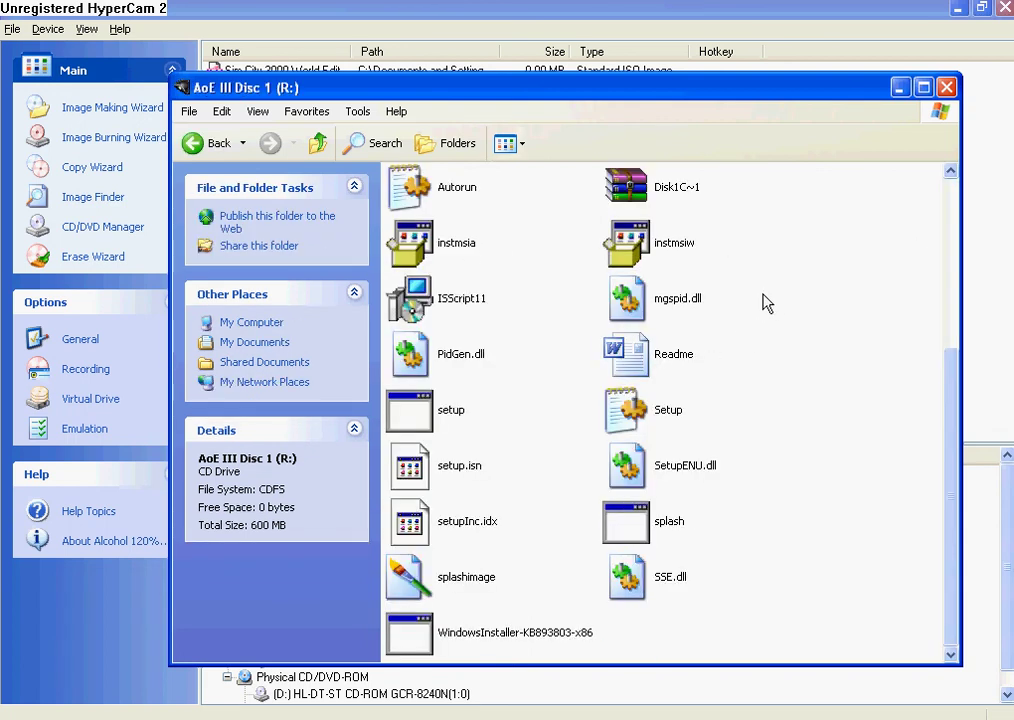
{"action": "scroll", "coordinate": [750, 303], "scroll_direction": "up", "scroll_amount": 3}
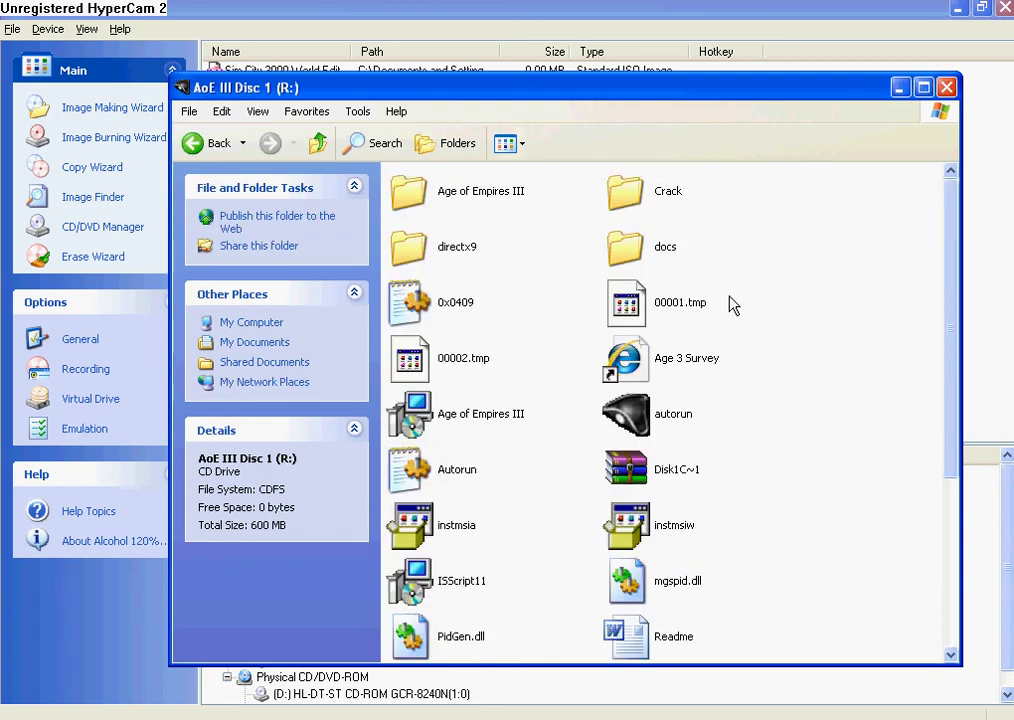
{"action": "double_click", "coordinate": [620, 195]}
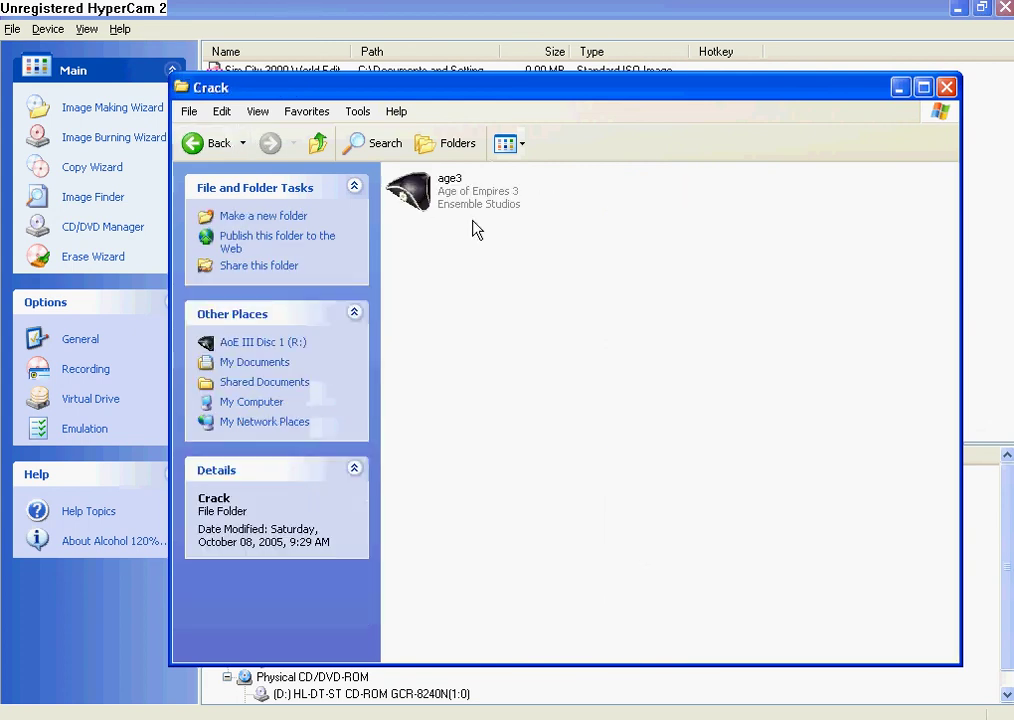
{"action": "left_click", "coordinate": [212, 143]}
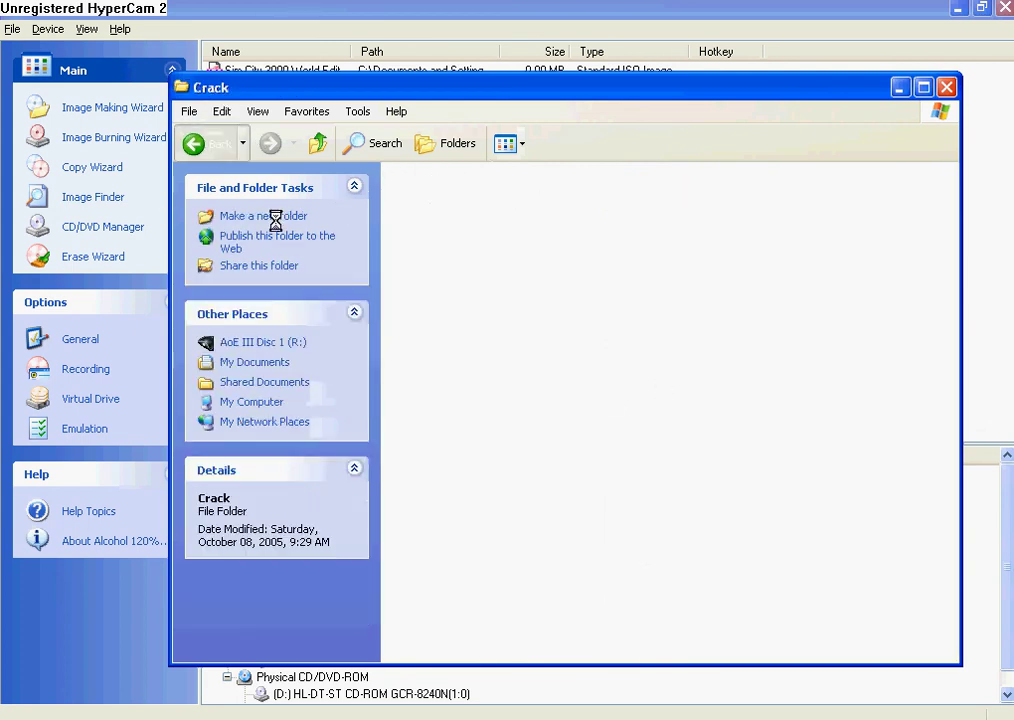
{"action": "scroll", "coordinate": [660, 378], "scroll_direction": "down", "scroll_amount": 5}
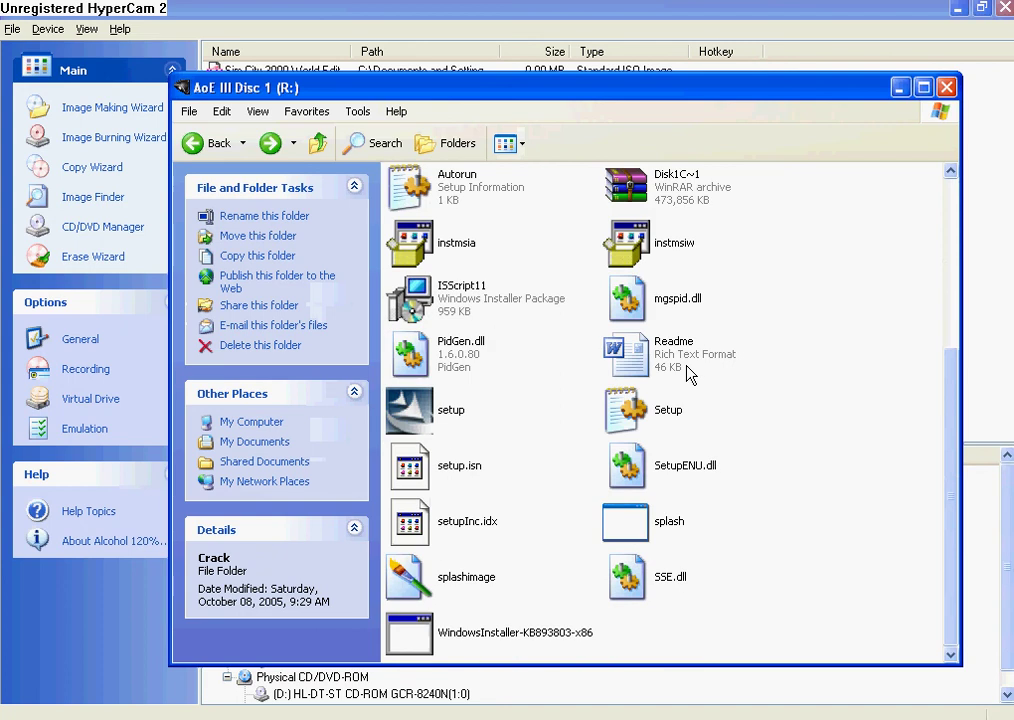
{"action": "left_click", "coordinate": [214, 143]}
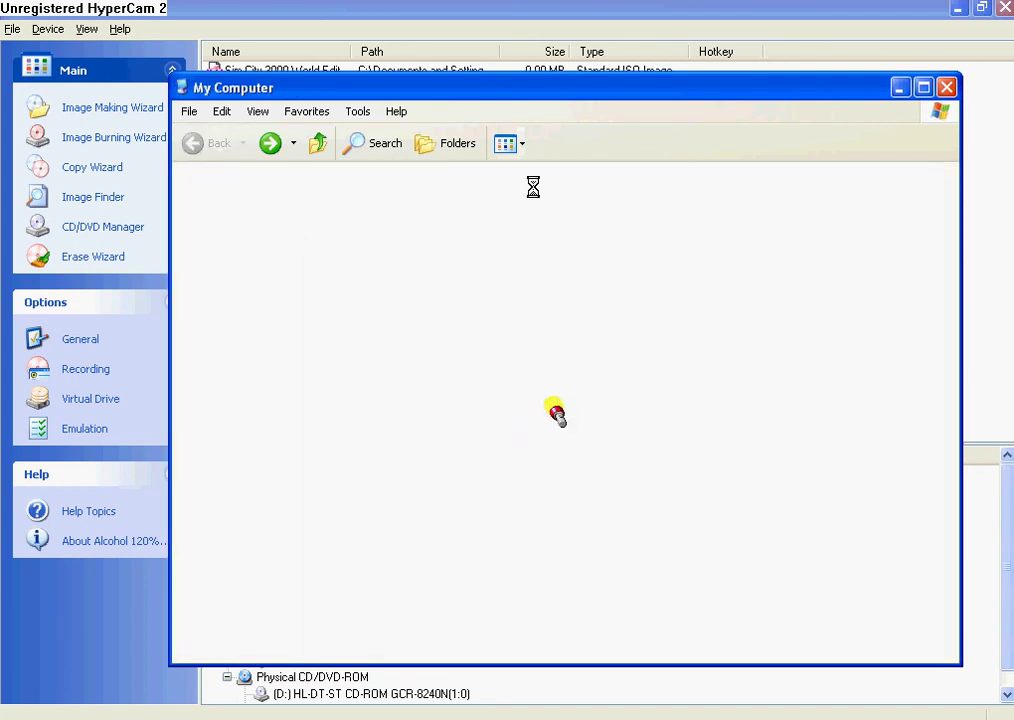
- Close the My Computer window to bring Alcohol 120% back to the front
{"action": "left_click", "coordinate": [946, 88]}
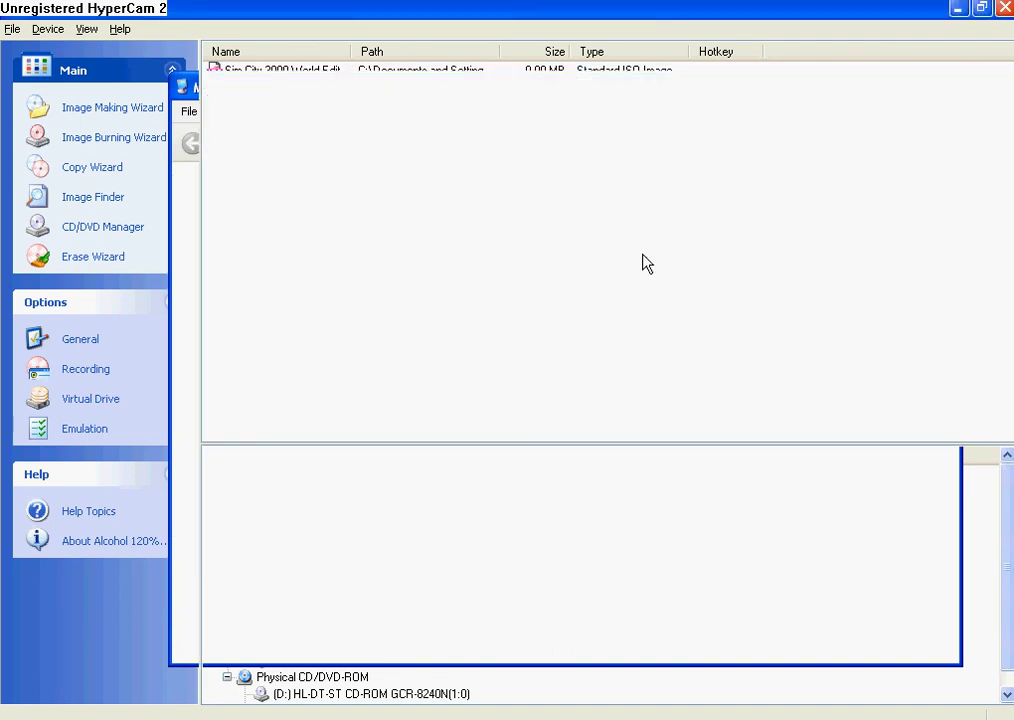